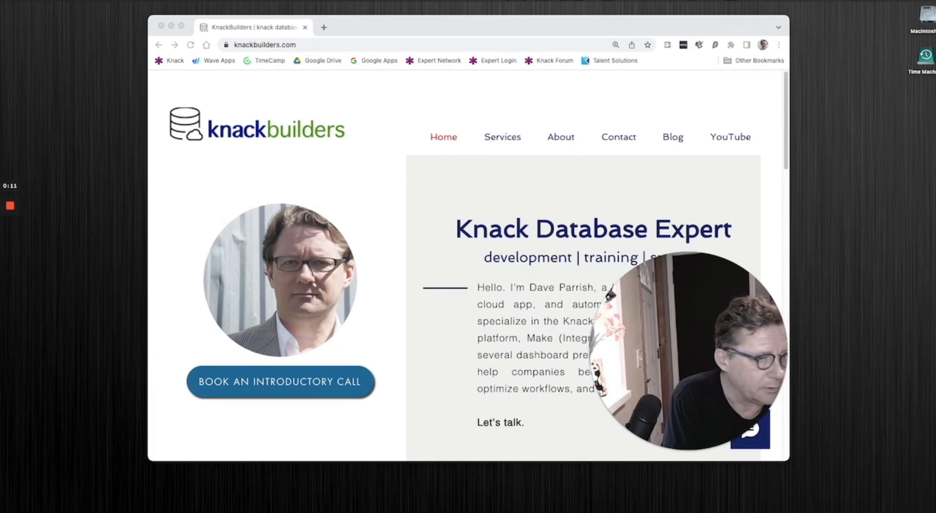
- Close the thumbnail image and switch to the minimized browser window with the Knack invoice database builder
{"action": "left_click_drag", "start_coordinate": [935, 220], "coordinate": [359, 86]}
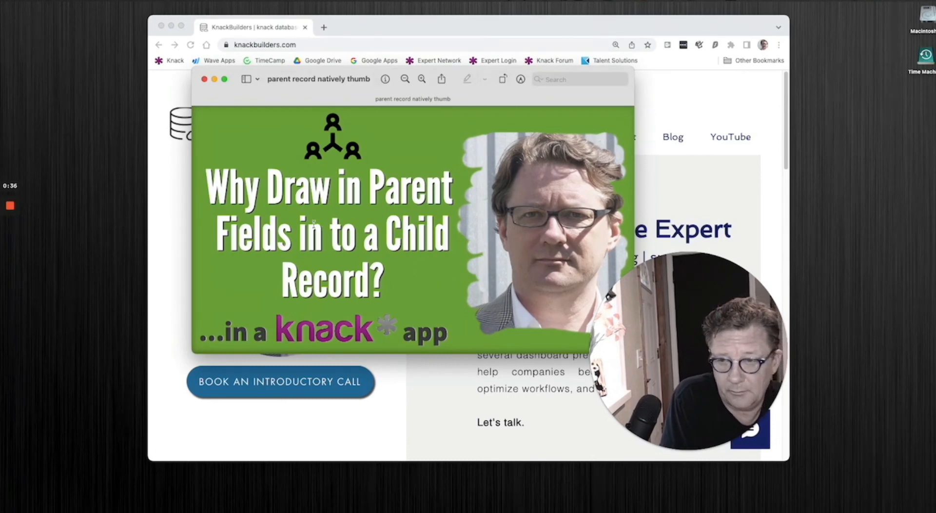
{"action": "mouse_move", "coordinate": [11, 221]}
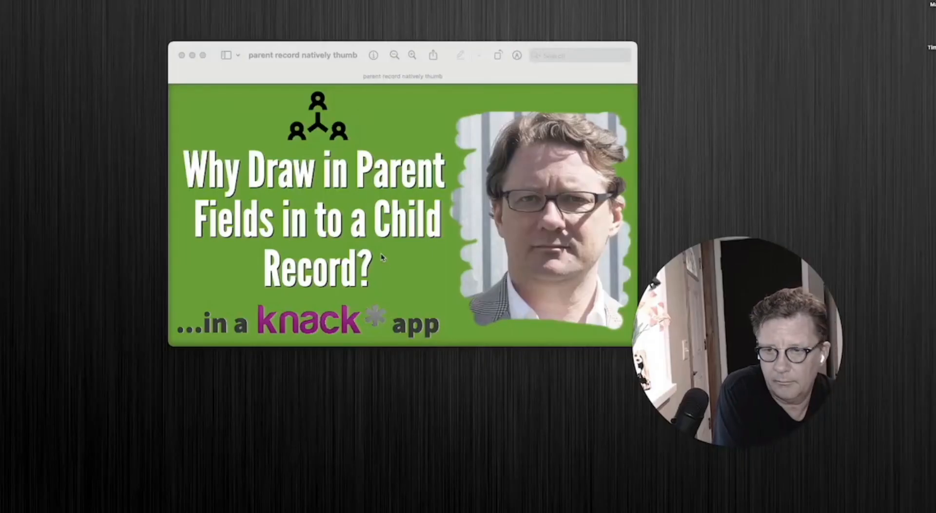
{"action": "left_click", "coordinate": [182, 55]}
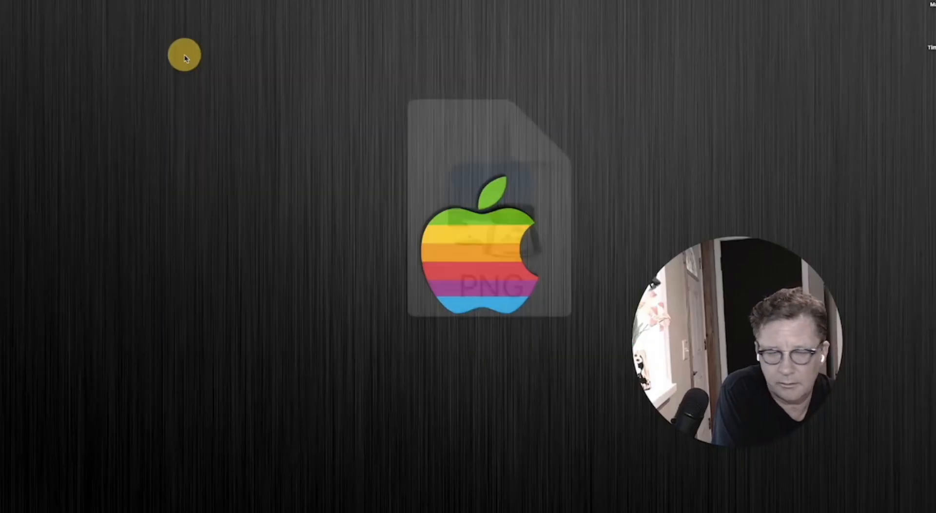
{"action": "mouse_move", "coordinate": [920, 508]}
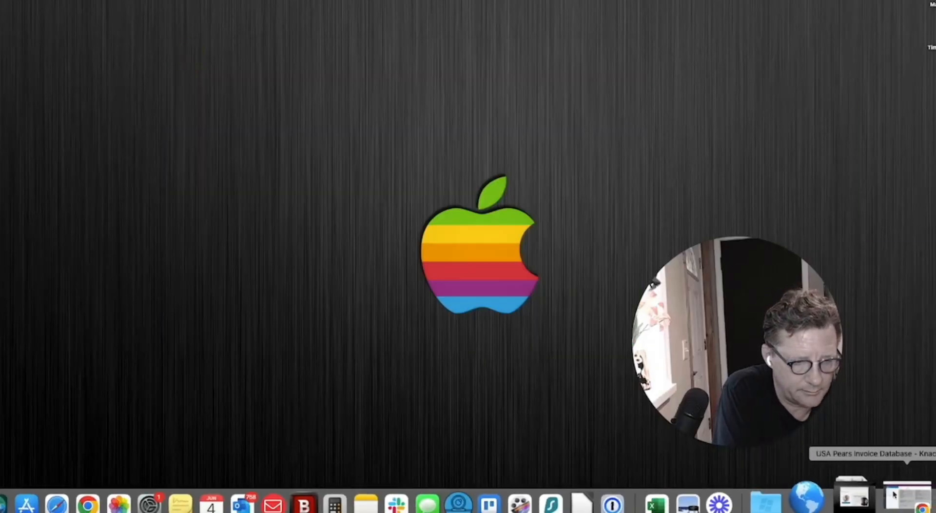
{"action": "left_click", "coordinate": [900, 492]}
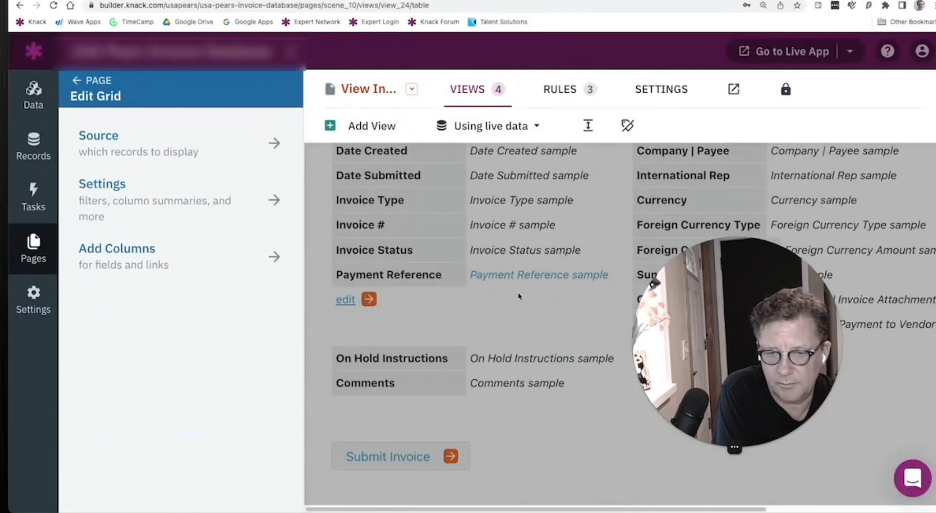
{"action": "left_click_drag", "start_coordinate": [731, 287], "coordinate": [819, 327]}
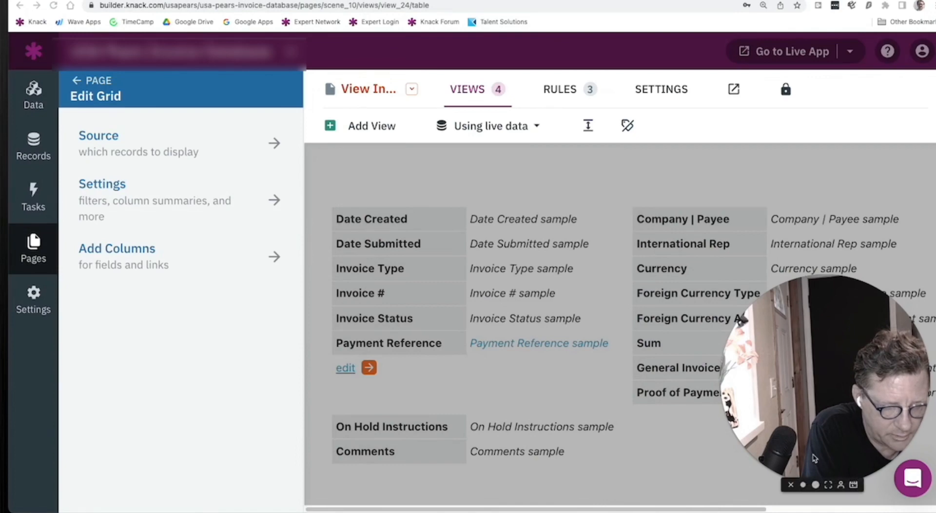
{"action": "left_click", "coordinate": [802, 484]}
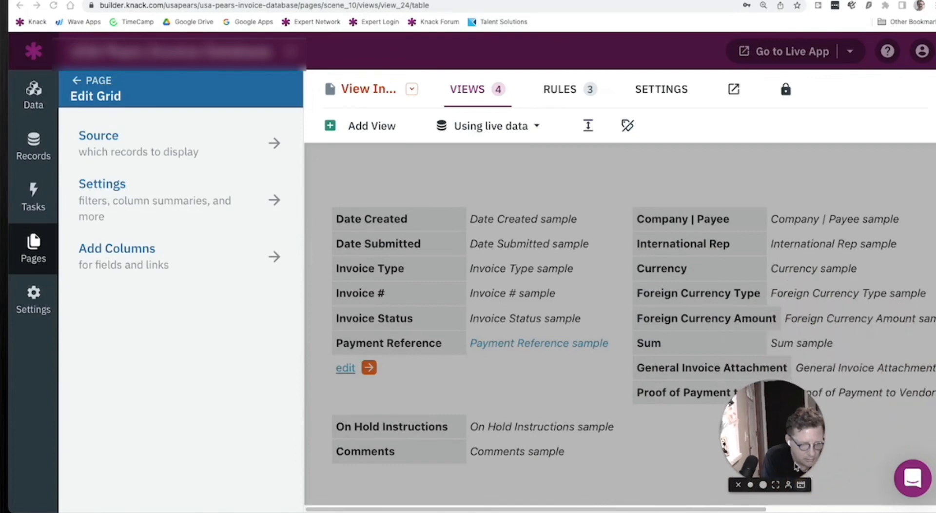
{"action": "left_click_drag", "start_coordinate": [798, 448], "coordinate": [887, 432]}
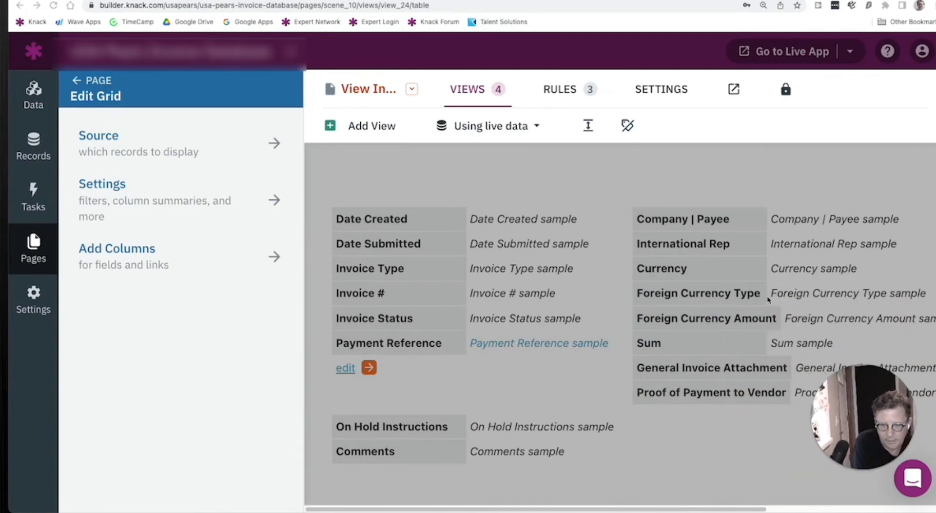
- Leave the grid editor and examine the View Invoice Details page, from the parent invoice details to the Expense Line Items grid
{"action": "scroll", "coordinate": [536, 256], "scroll_direction": "up", "scroll_amount": 1}
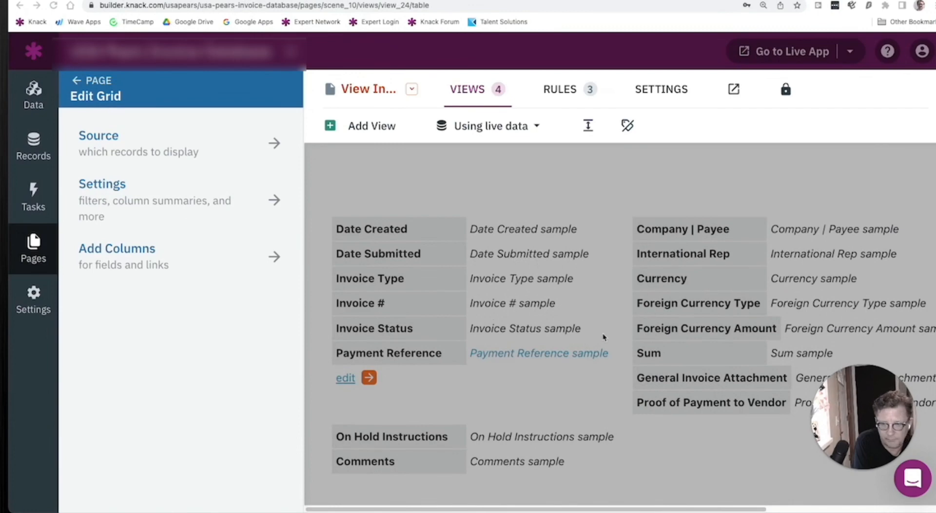
{"action": "scroll", "coordinate": [603, 332], "scroll_direction": "down", "scroll_amount": 4}
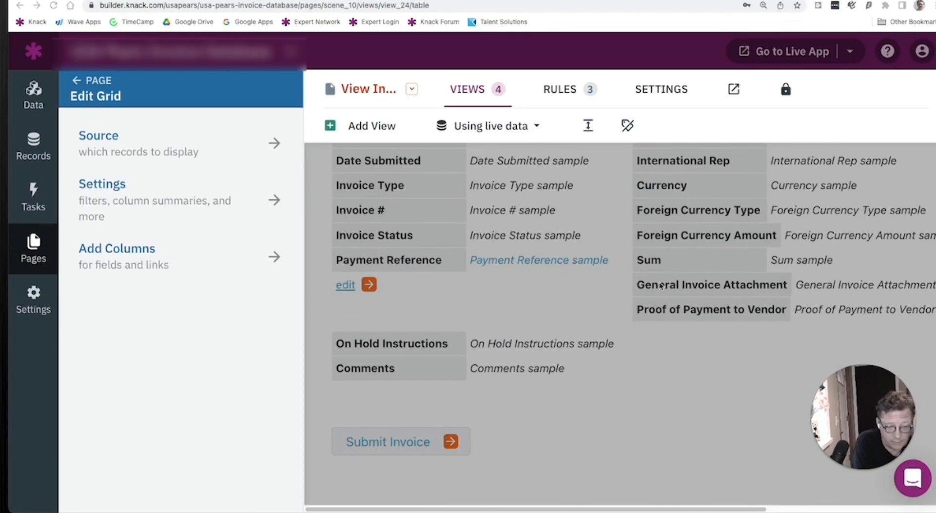
{"action": "scroll", "coordinate": [661, 285], "scroll_direction": "down", "scroll_amount": 8}
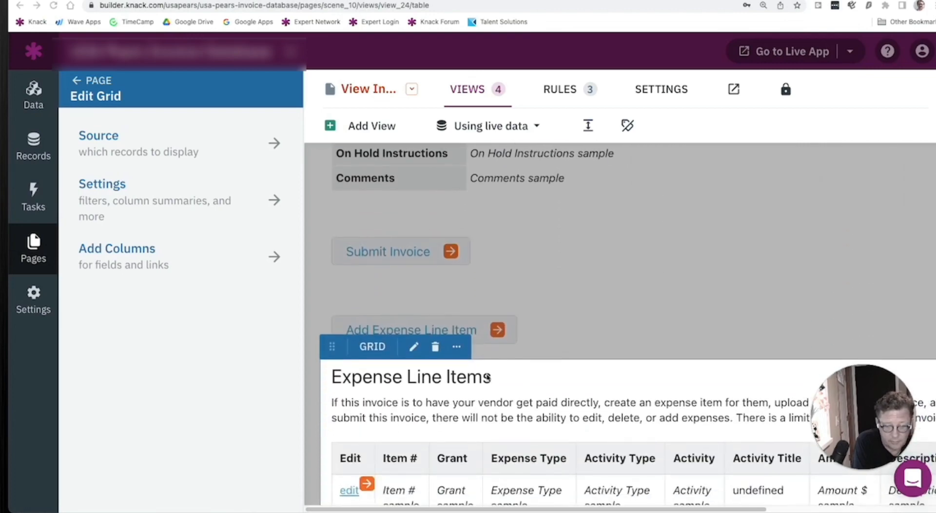
{"action": "left_click", "coordinate": [585, 307]}
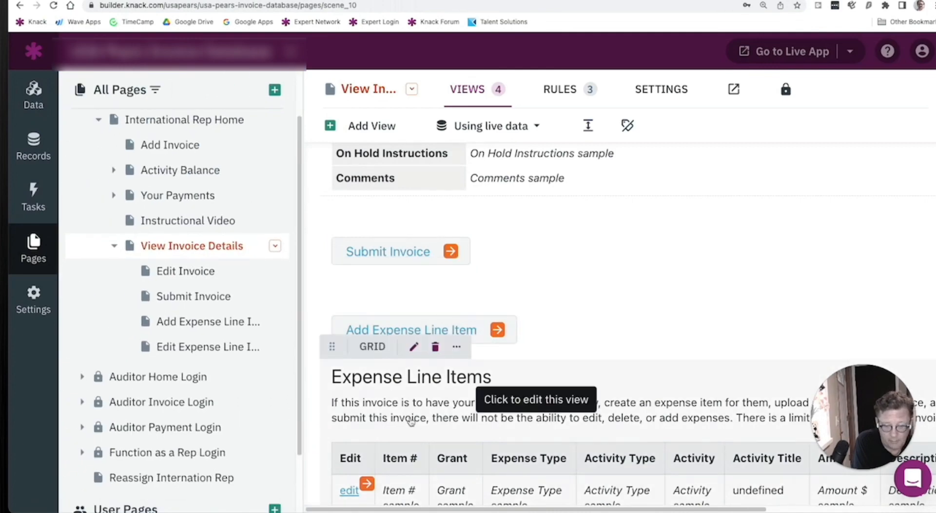
{"action": "scroll", "coordinate": [411, 422], "scroll_direction": "down", "scroll_amount": 2}
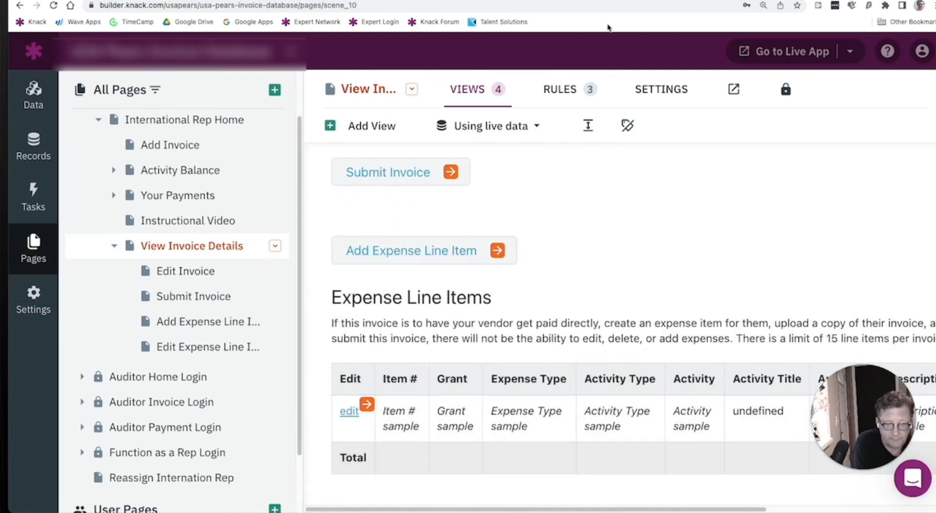
{"action": "scroll", "coordinate": [662, 165], "scroll_direction": "up", "scroll_amount": 8}
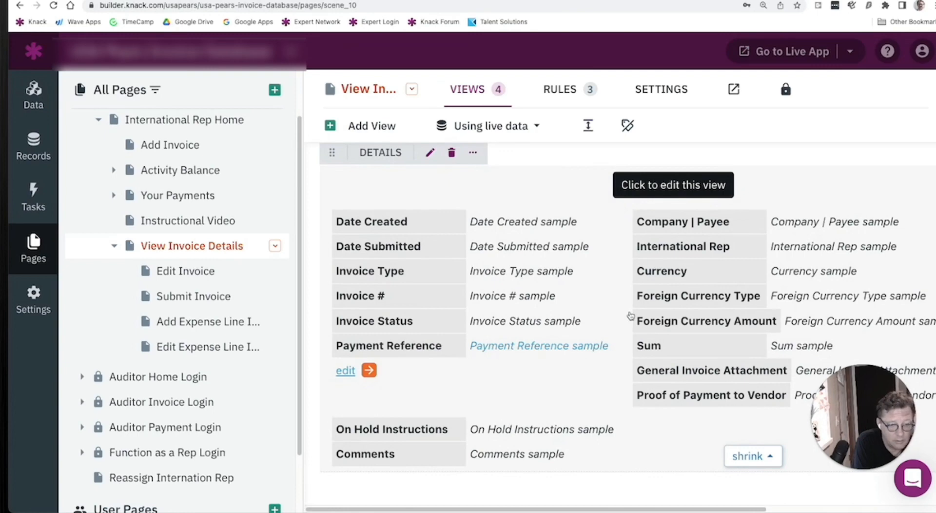
{"action": "scroll", "coordinate": [630, 316], "scroll_direction": "down", "scroll_amount": 5}
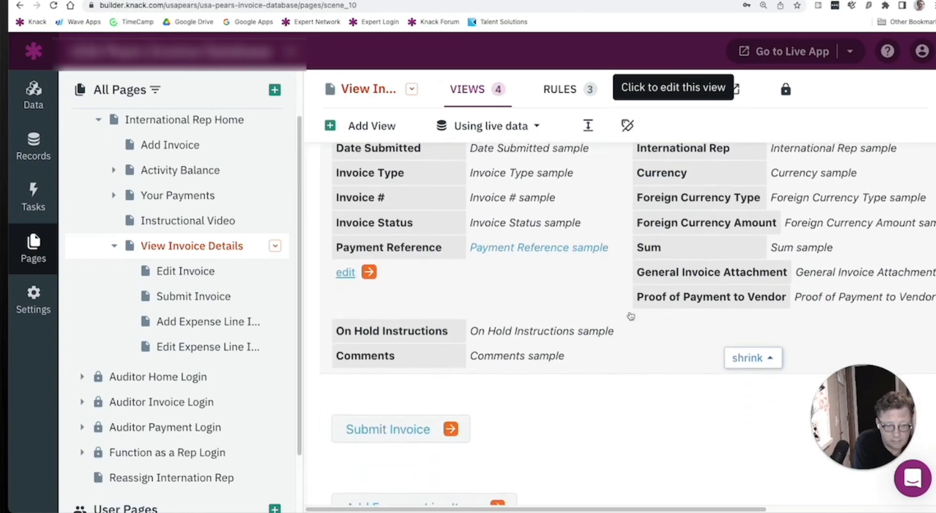
{"action": "scroll", "coordinate": [630, 316], "scroll_direction": "down", "scroll_amount": 2}
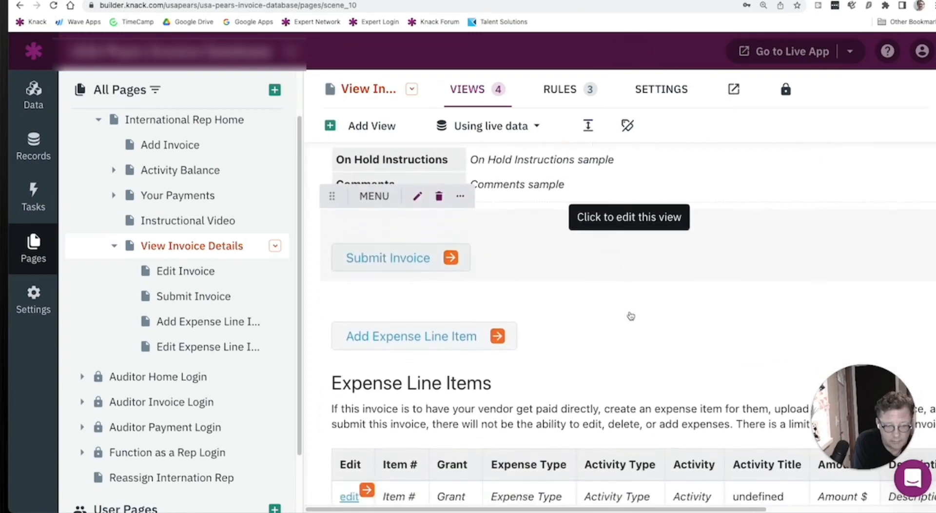
{"action": "scroll", "coordinate": [630, 315], "scroll_direction": "down", "scroll_amount": 2}
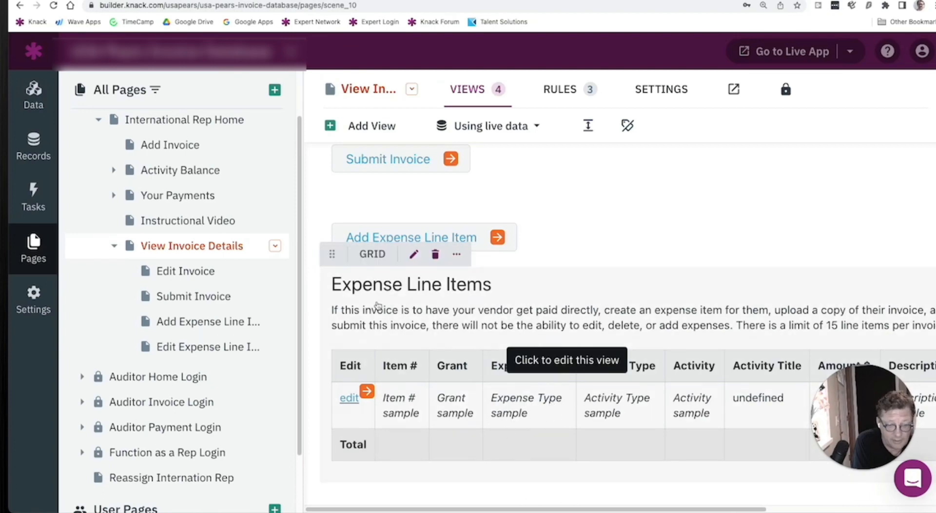
- Open the source settings of the Expense Line Items grid and inspect the fields available for sorting
{"action": "left_click", "coordinate": [509, 311]}
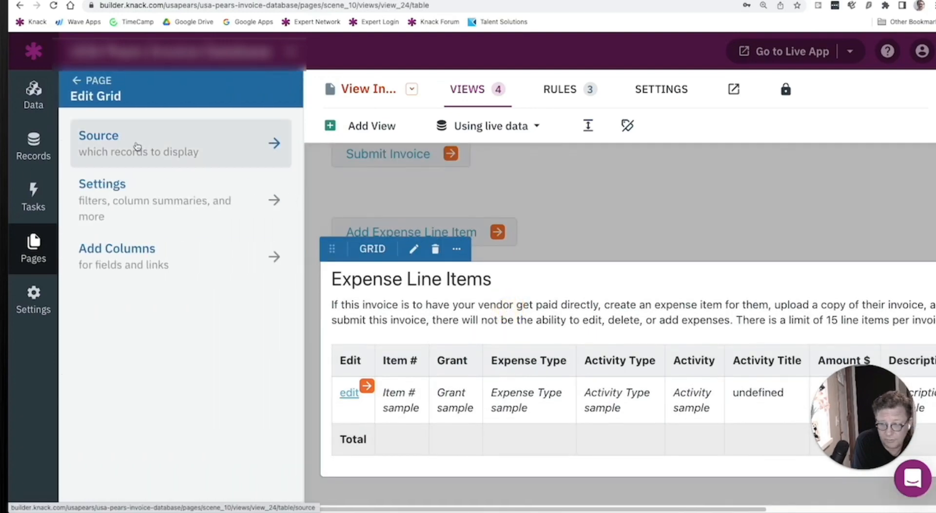
{"action": "left_click", "coordinate": [137, 146]}
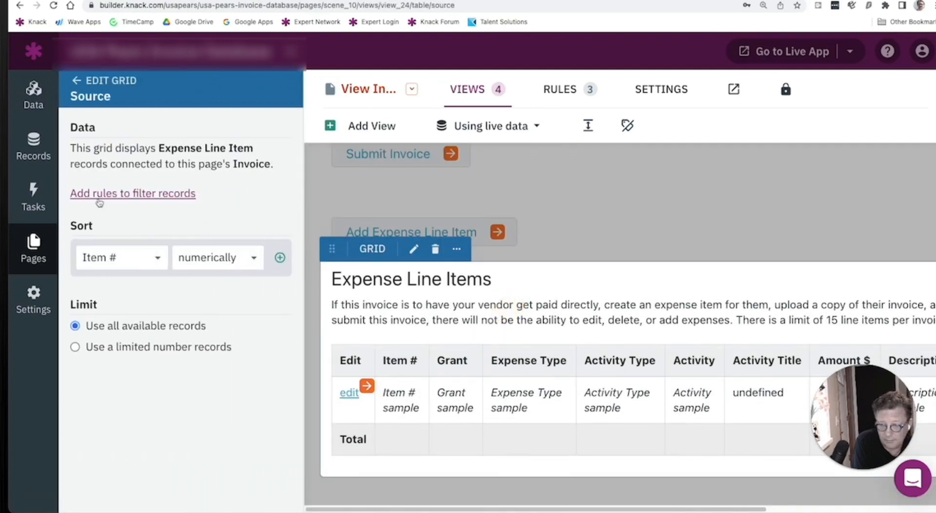
{"action": "left_click", "coordinate": [117, 260]}
{"action": "left_click", "coordinate": [115, 203]}
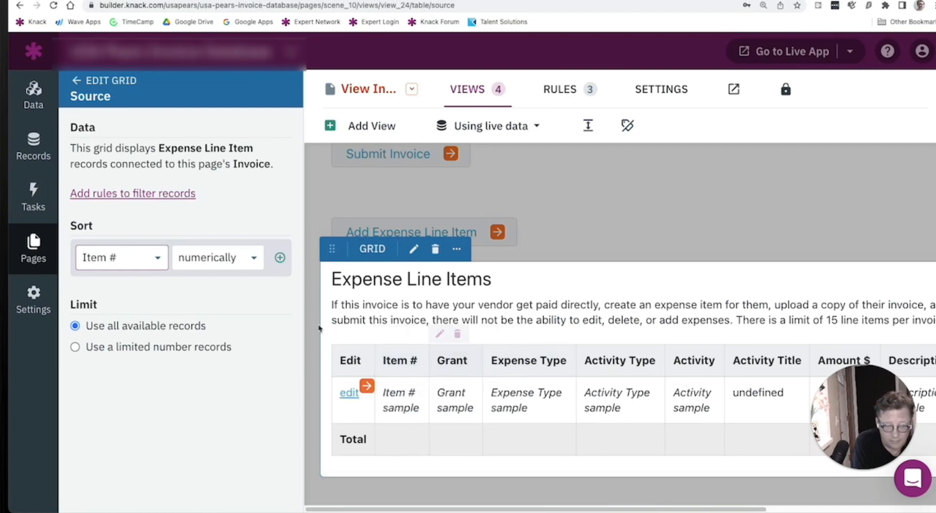
- Check the Expense Line Item table in the database's table list and return to the grid's source settings
{"action": "left_click", "coordinate": [33, 95]}
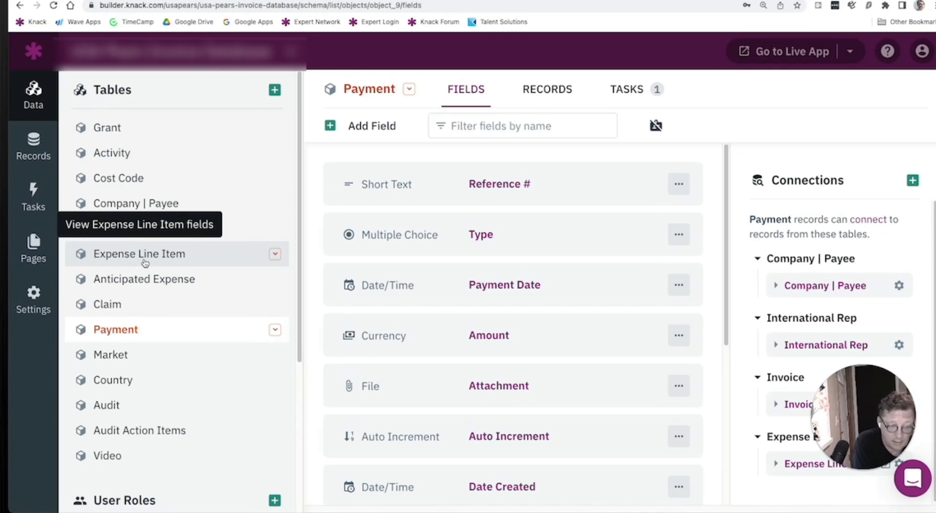
{"action": "left_click", "coordinate": [32, 245]}
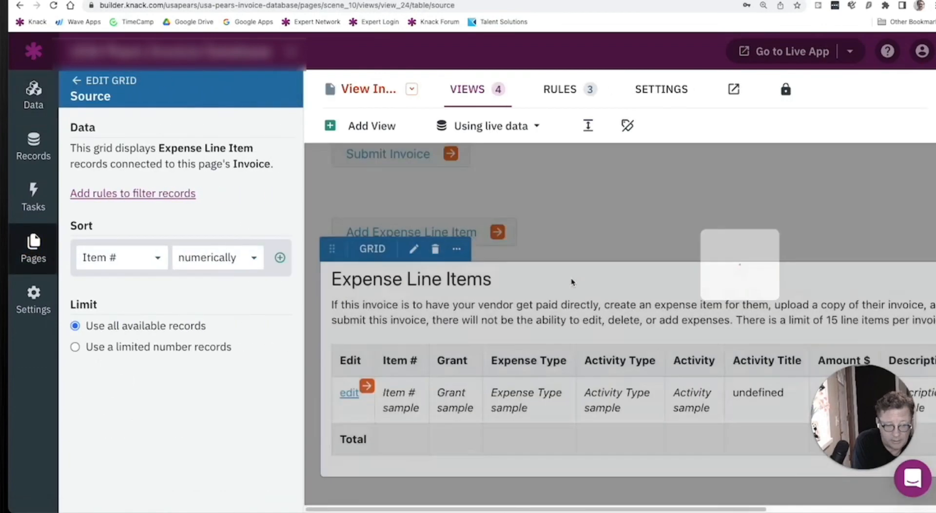
- Compare the parent invoice's detail fields with the columns of the child Expense Line Items grid
{"action": "scroll", "coordinate": [568, 284], "scroll_direction": "up", "scroll_amount": 10}
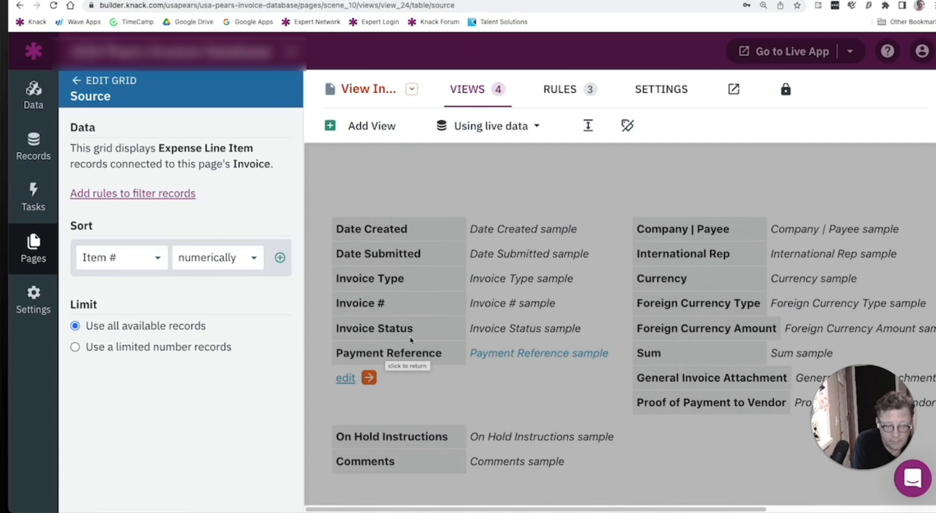
{"action": "scroll", "coordinate": [669, 321], "scroll_direction": "down", "scroll_amount": 2}
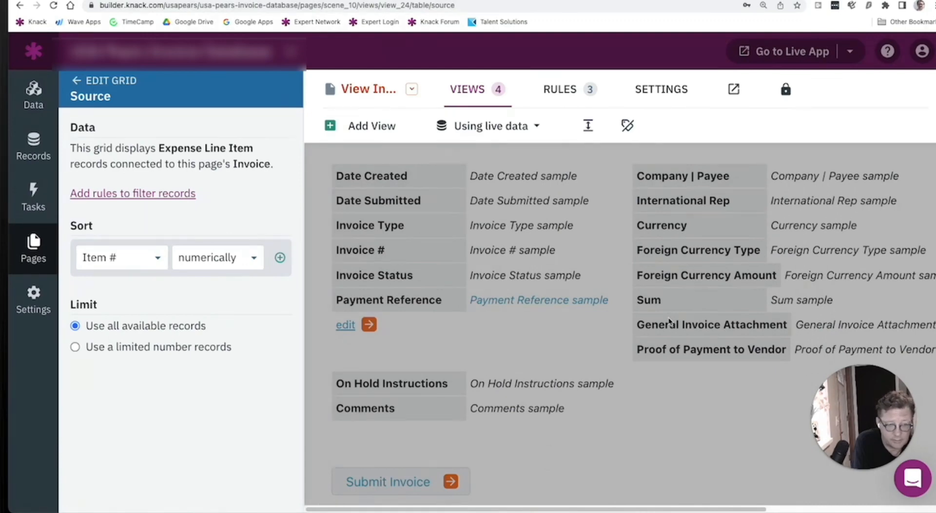
{"action": "scroll", "coordinate": [669, 321], "scroll_direction": "down", "scroll_amount": 5}
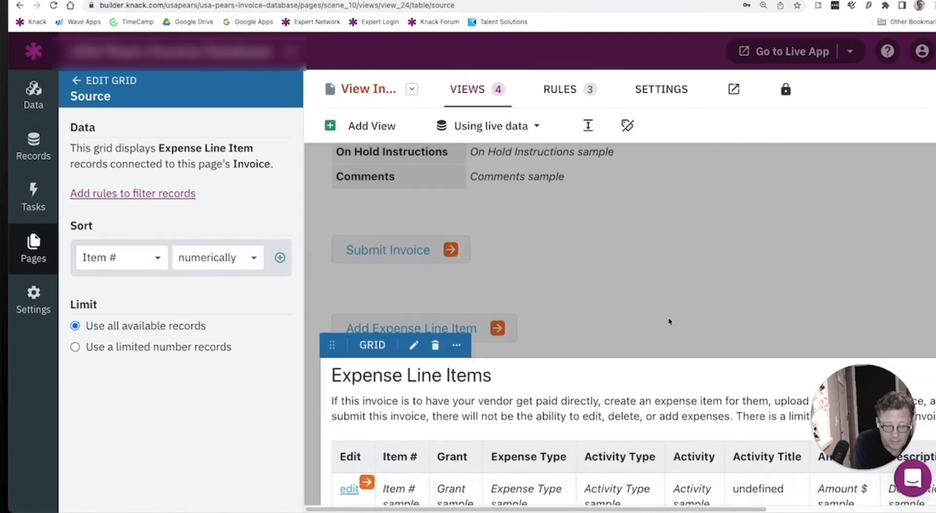
{"action": "scroll", "coordinate": [669, 322], "scroll_direction": "down", "scroll_amount": 2}
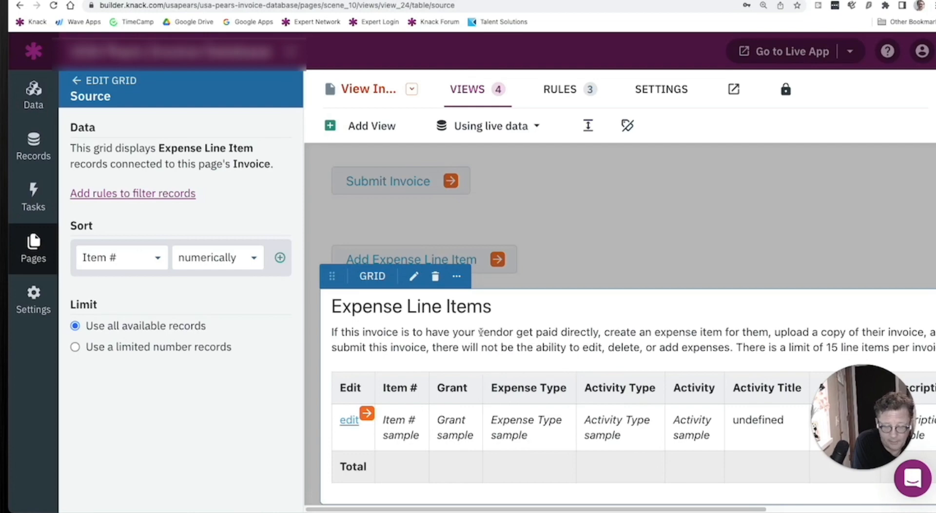
{"action": "scroll", "coordinate": [480, 332], "scroll_direction": "down", "scroll_amount": 1}
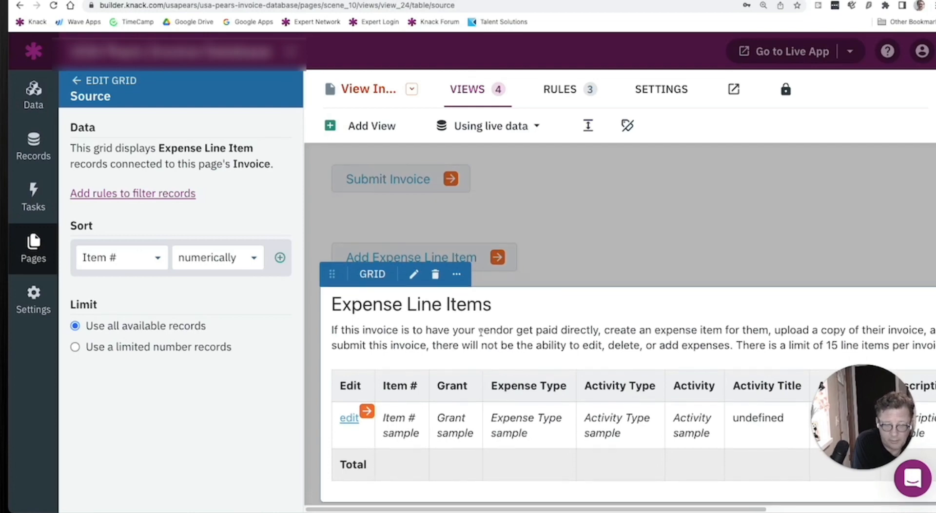
{"action": "scroll", "coordinate": [504, 340], "scroll_direction": "up", "scroll_amount": 5}
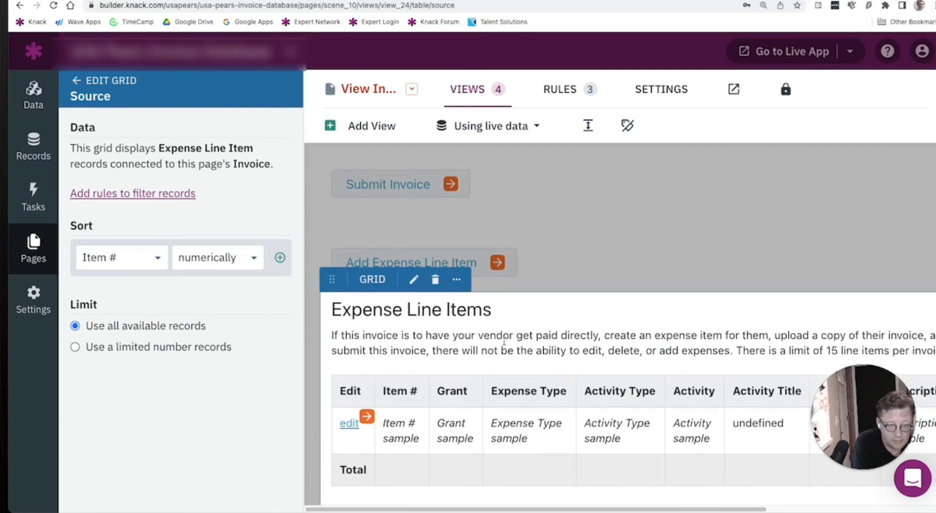
{"action": "scroll", "coordinate": [504, 340], "scroll_direction": "up", "scroll_amount": 1}
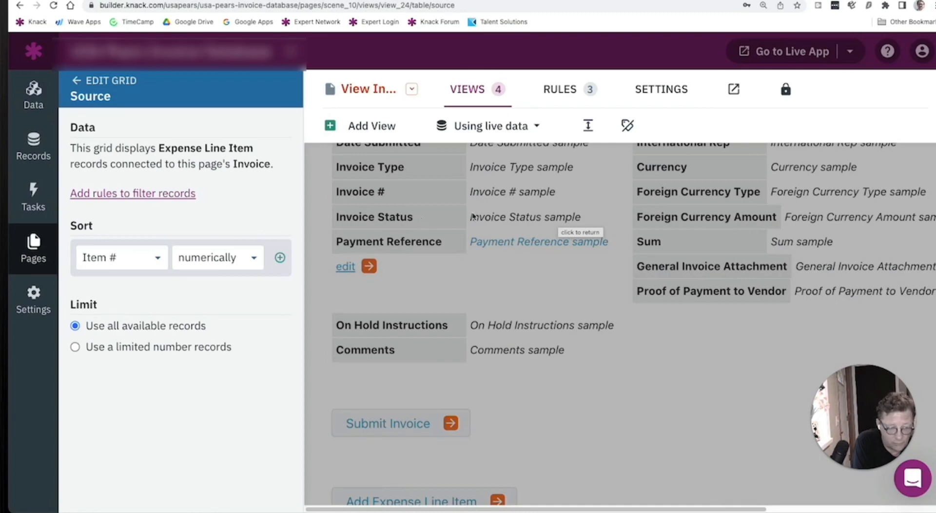
{"action": "scroll", "coordinate": [462, 212], "scroll_direction": "down", "scroll_amount": 3}
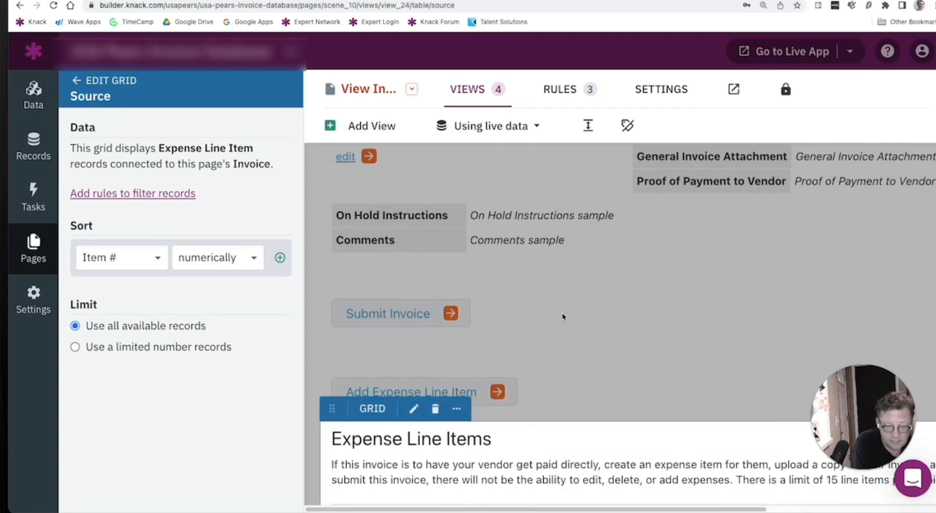
{"action": "scroll", "coordinate": [563, 316], "scroll_direction": "down", "scroll_amount": 2}
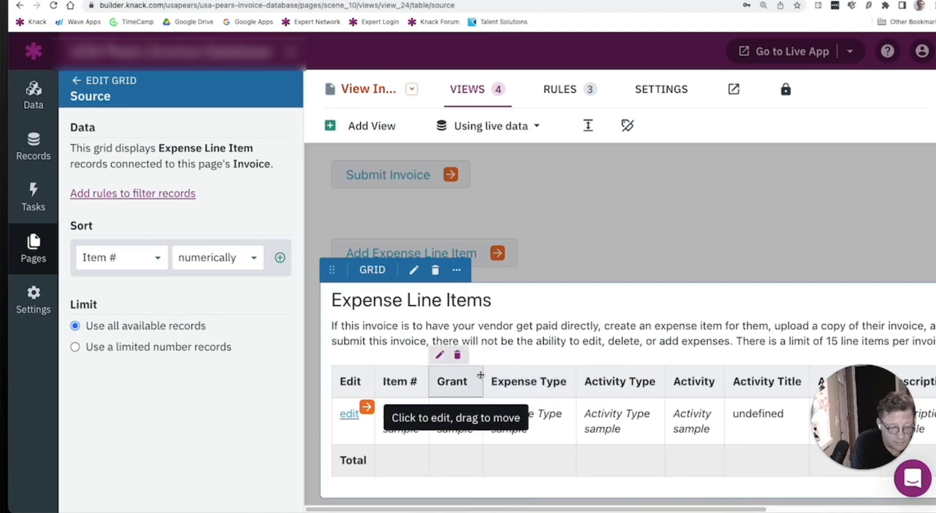
{"action": "scroll", "coordinate": [480, 374], "scroll_direction": "up", "scroll_amount": 5}
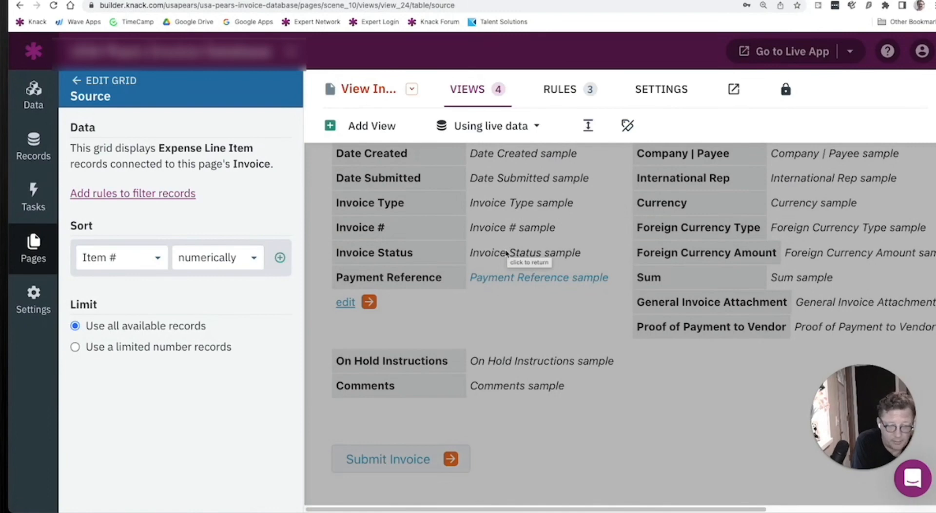
{"action": "scroll", "coordinate": [497, 257], "scroll_direction": "down", "scroll_amount": 1}
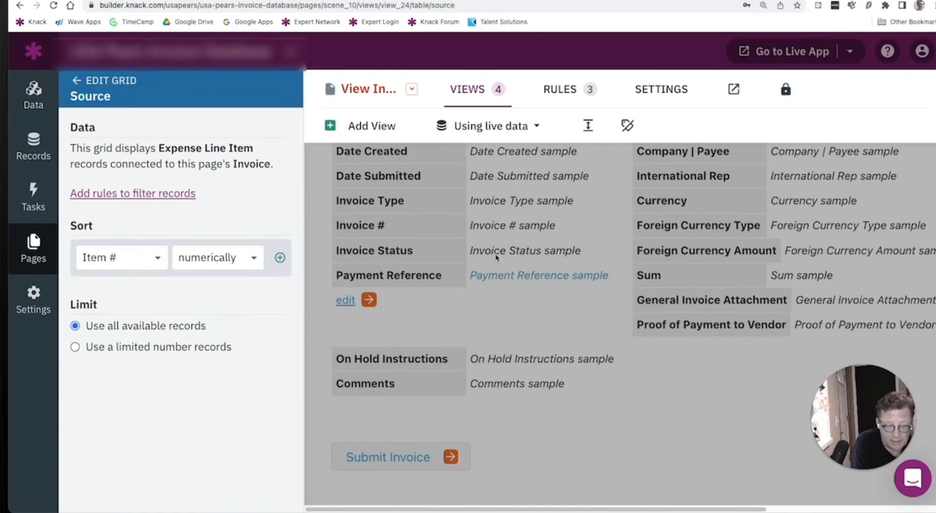
{"action": "scroll", "coordinate": [495, 254], "scroll_direction": "down", "scroll_amount": 10}
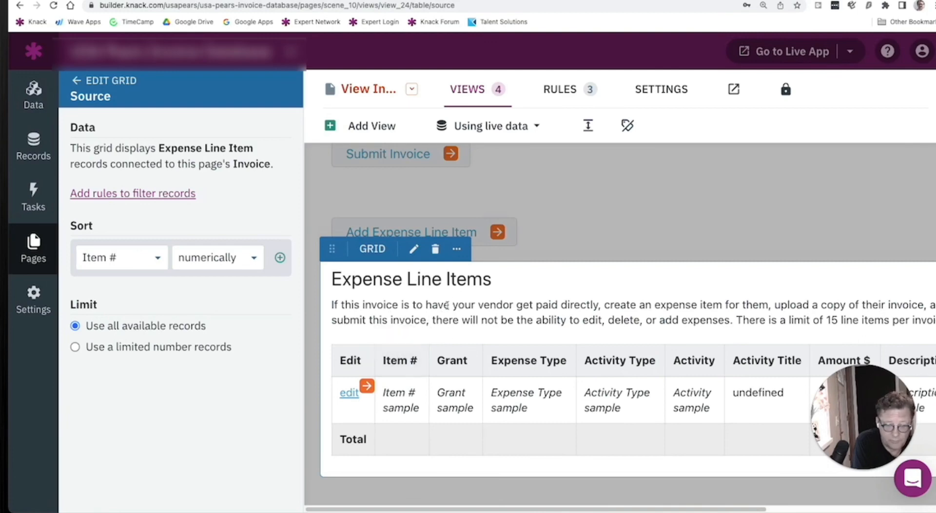
{"action": "mouse_move", "coordinate": [400, 339]}
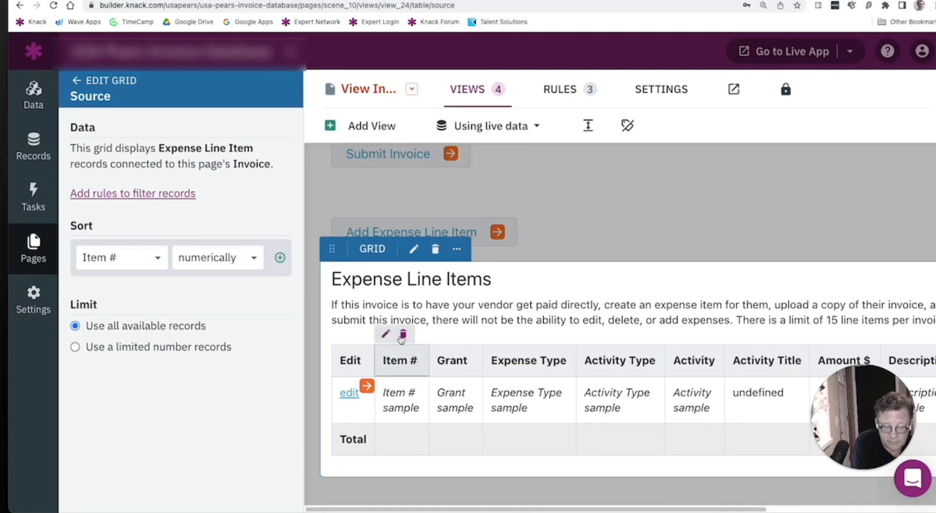
- Examine the display rules of the Edit column in the Expense Line Items grid and the grid's remaining columns through Delete
{"action": "left_click", "coordinate": [350, 360]}
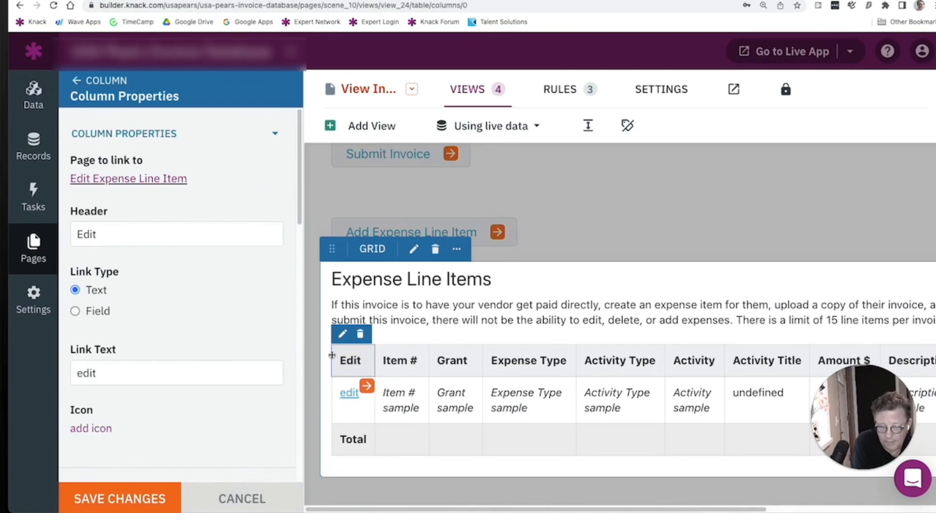
{"action": "scroll", "coordinate": [205, 297], "scroll_direction": "down", "scroll_amount": 1}
{"action": "scroll", "coordinate": [205, 299], "scroll_direction": "down", "scroll_amount": 3}
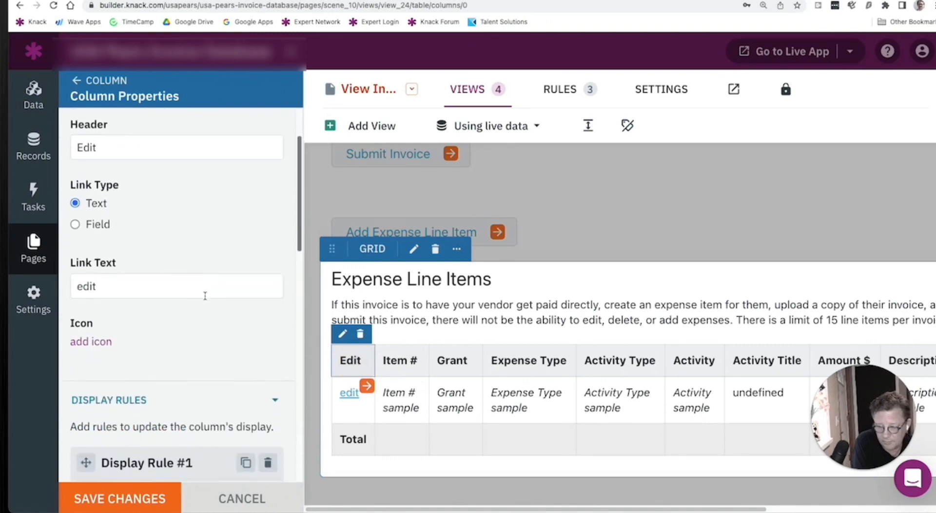
{"action": "scroll", "coordinate": [205, 302], "scroll_direction": "down", "scroll_amount": 3}
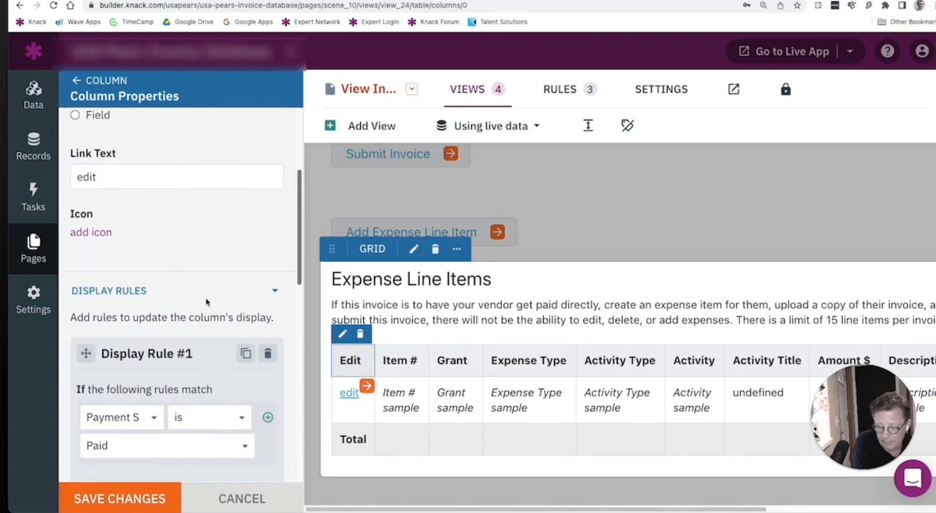
{"action": "scroll", "coordinate": [207, 302], "scroll_direction": "down", "scroll_amount": 4}
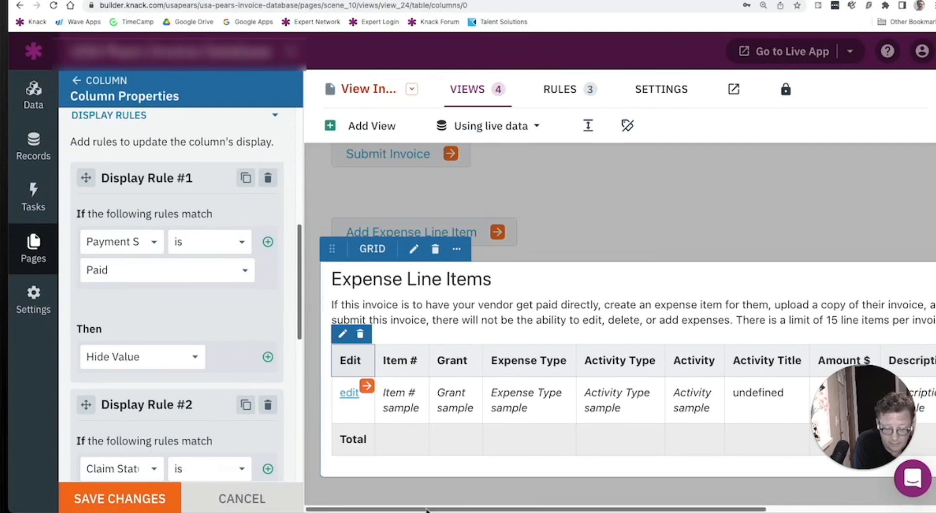
{"action": "left_click_drag", "start_coordinate": [426, 509], "coordinate": [599, 508]}
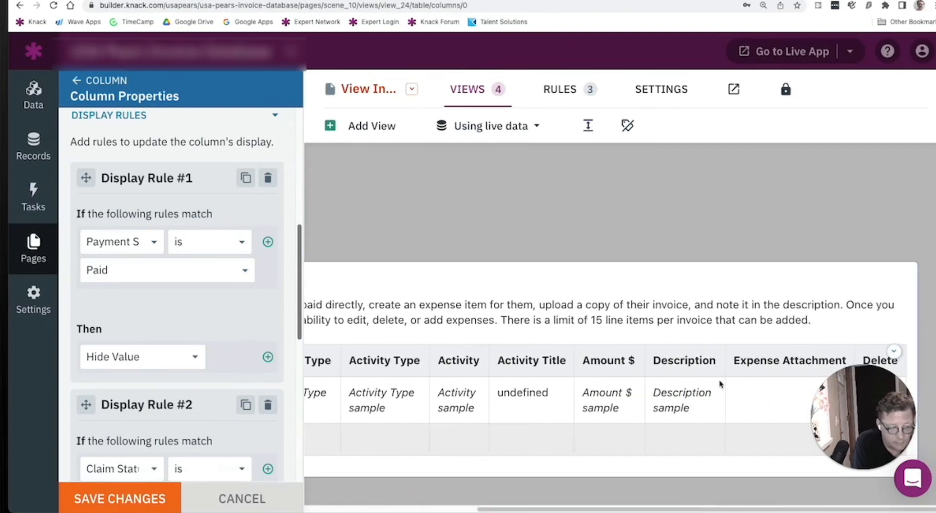
{"action": "left_click_drag", "start_coordinate": [892, 395], "coordinate": [895, 252]}
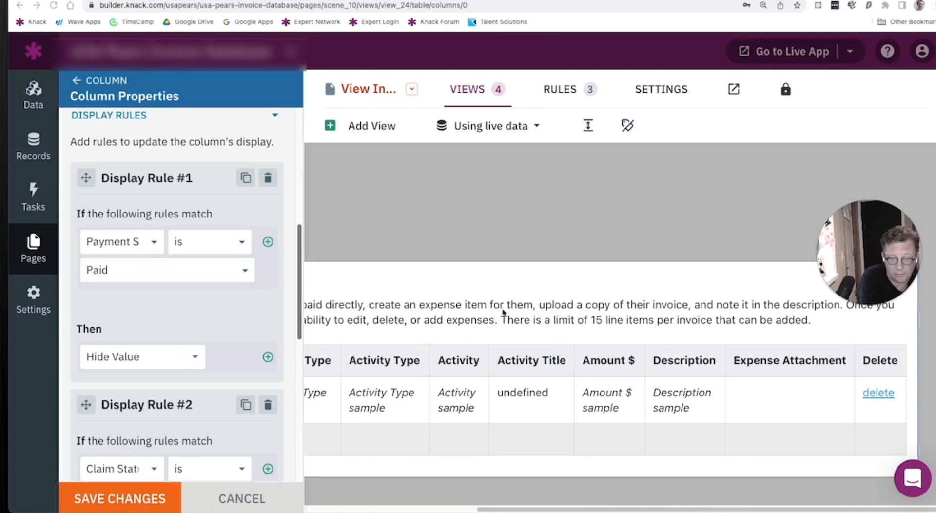
- Leave the grid's column settings without saving and open the Edit Invoice page under View Invoice Details
{"action": "left_click", "coordinate": [77, 81]}
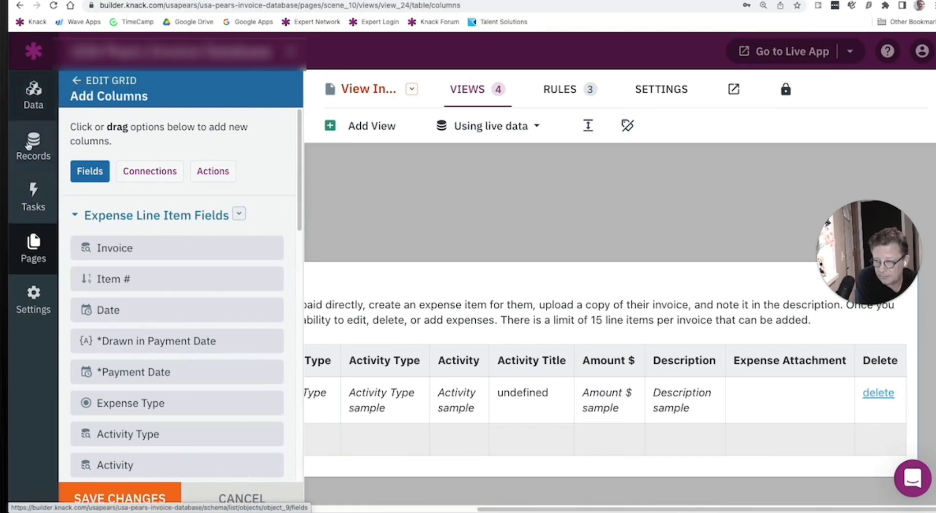
{"action": "left_click", "coordinate": [25, 239]}
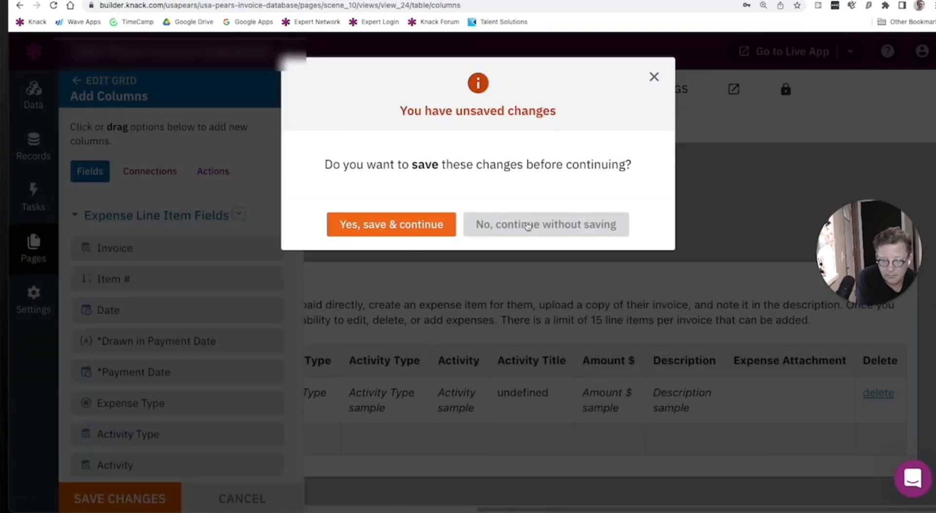
{"action": "left_click", "coordinate": [522, 222]}
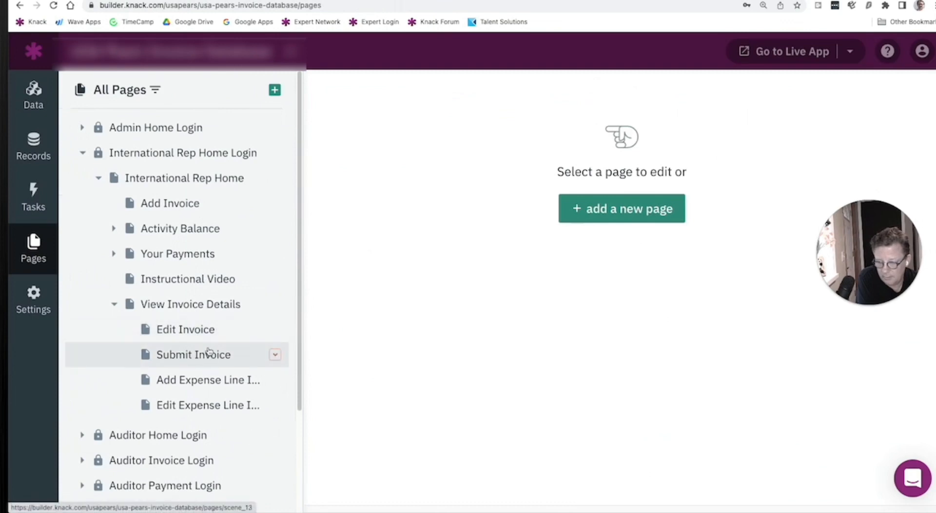
{"action": "left_click", "coordinate": [210, 331]}
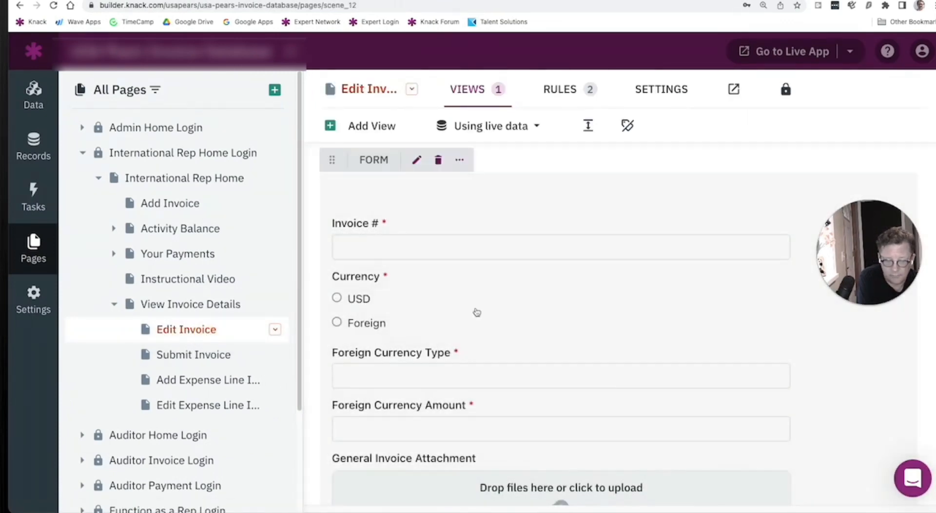
- Add an email rule to the Edit Invoice form and go to its subject and message settings
{"action": "left_click", "coordinate": [476, 311]}
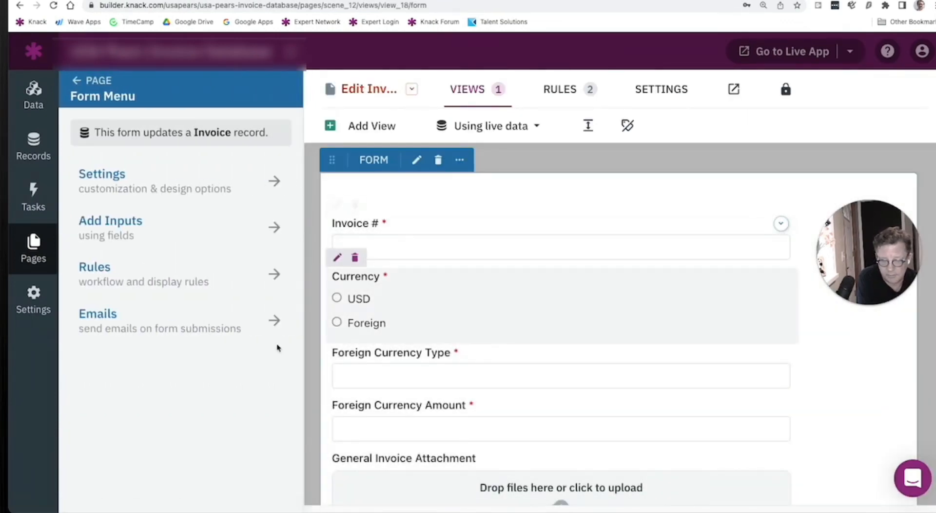
{"action": "left_click", "coordinate": [148, 325]}
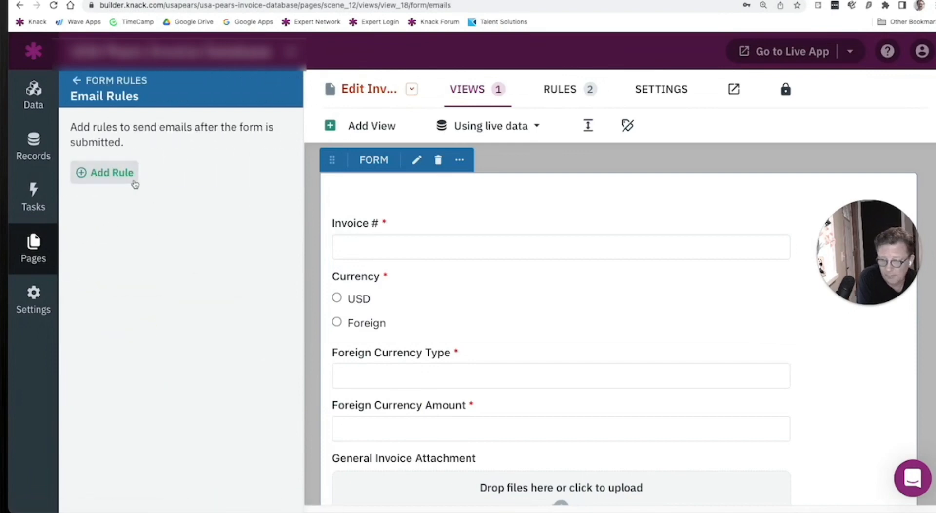
{"action": "left_click", "coordinate": [133, 178]}
{"action": "scroll", "coordinate": [295, 296], "scroll_direction": "down", "scroll_amount": 10}
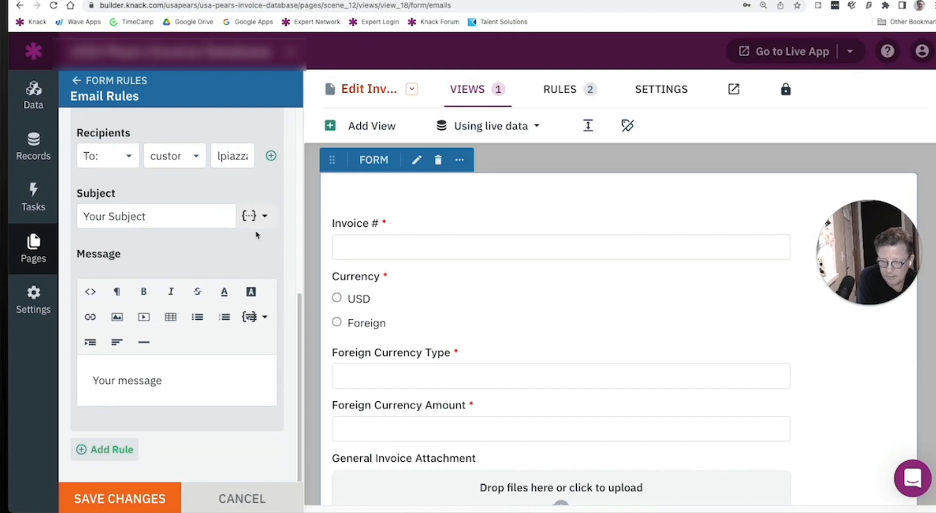
- Widen the email rule settings and examine which invoice fields can be inserted into the message
{"action": "left_click_drag", "start_coordinate": [303, 323], "coordinate": [379, 355]}
{"action": "left_click", "coordinate": [345, 342]}
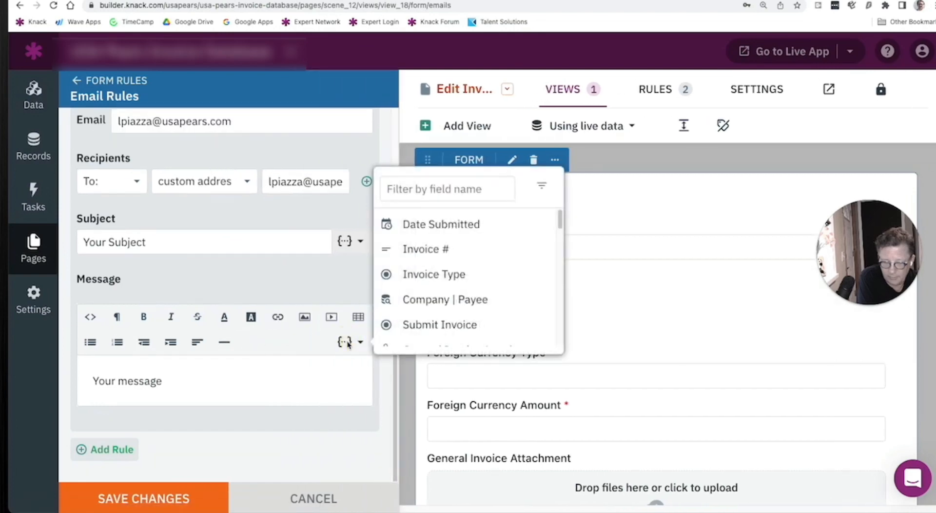
{"action": "scroll", "coordinate": [464, 290], "scroll_direction": "down", "scroll_amount": 10}
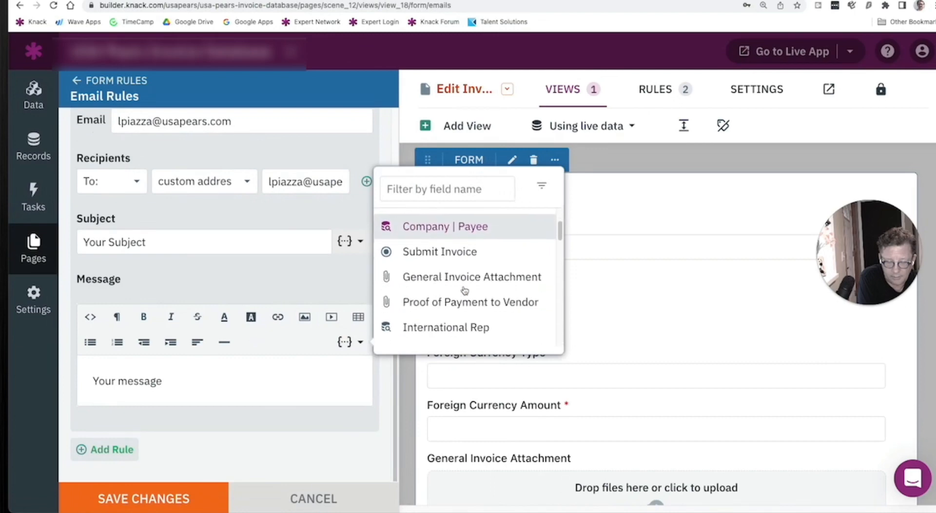
{"action": "scroll", "coordinate": [465, 290], "scroll_direction": "down", "scroll_amount": 10}
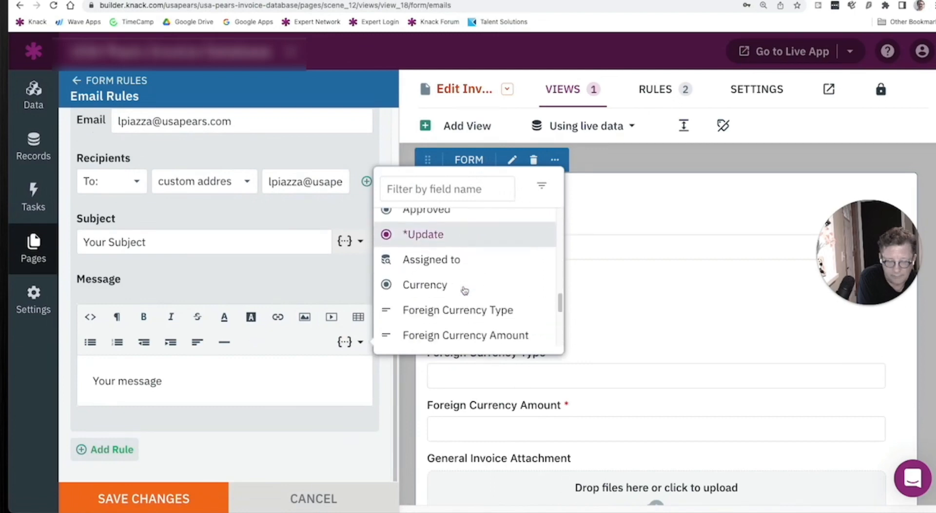
{"action": "scroll", "coordinate": [464, 291], "scroll_direction": "up", "scroll_amount": 5}
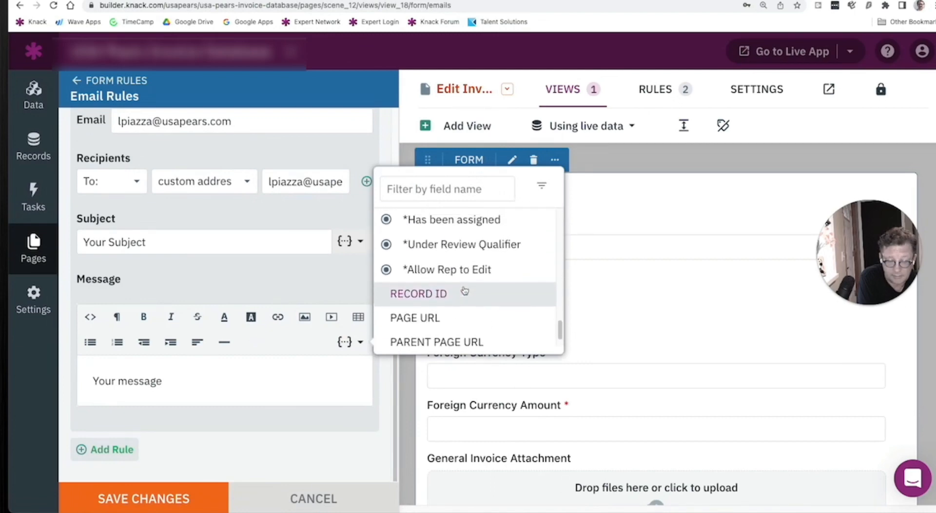
{"action": "scroll", "coordinate": [464, 291], "scroll_direction": "up", "scroll_amount": 5}
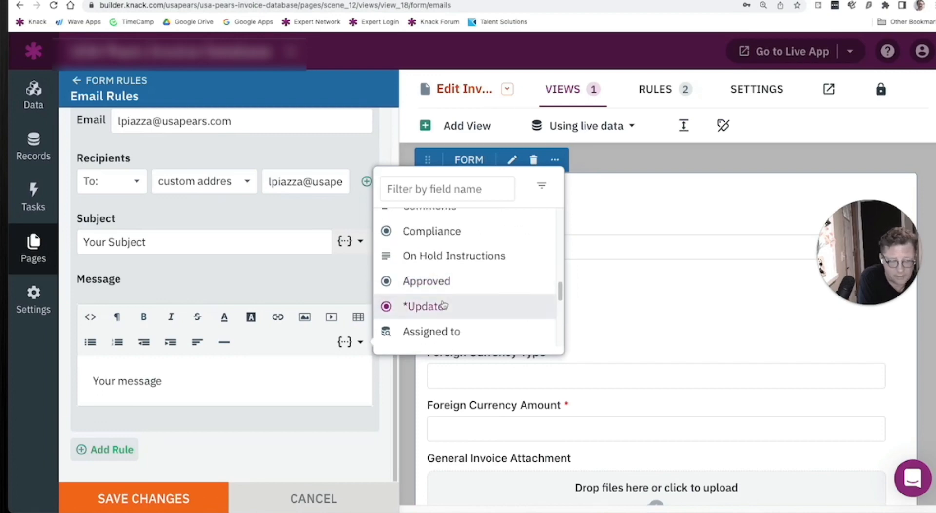
{"action": "left_click", "coordinate": [249, 275]}
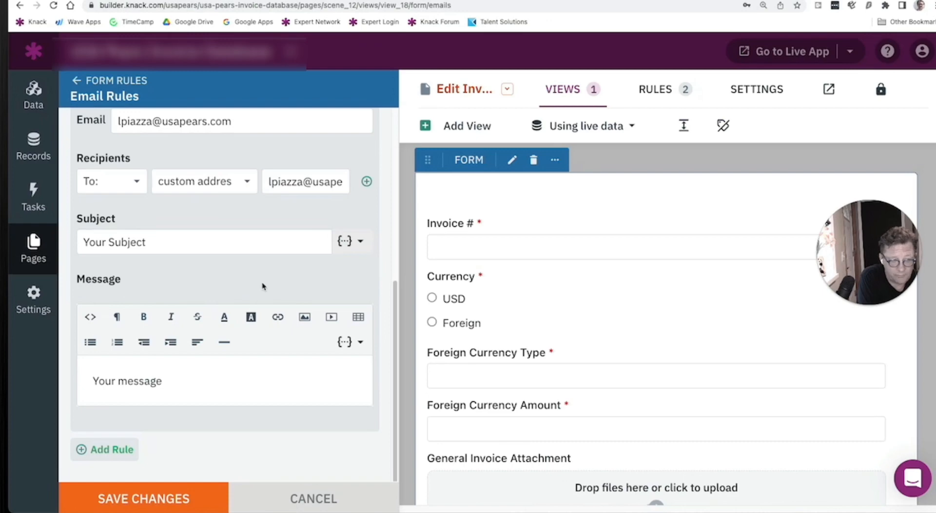
- Discard the unsaved email rule and start adding a field to the Expense Line Item table
{"action": "left_click", "coordinate": [38, 94]}
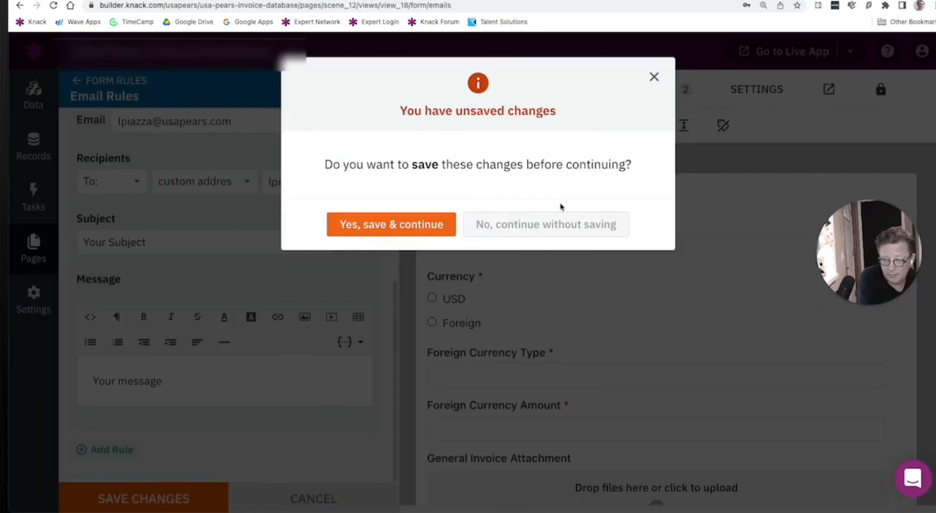
{"action": "left_click", "coordinate": [549, 225]}
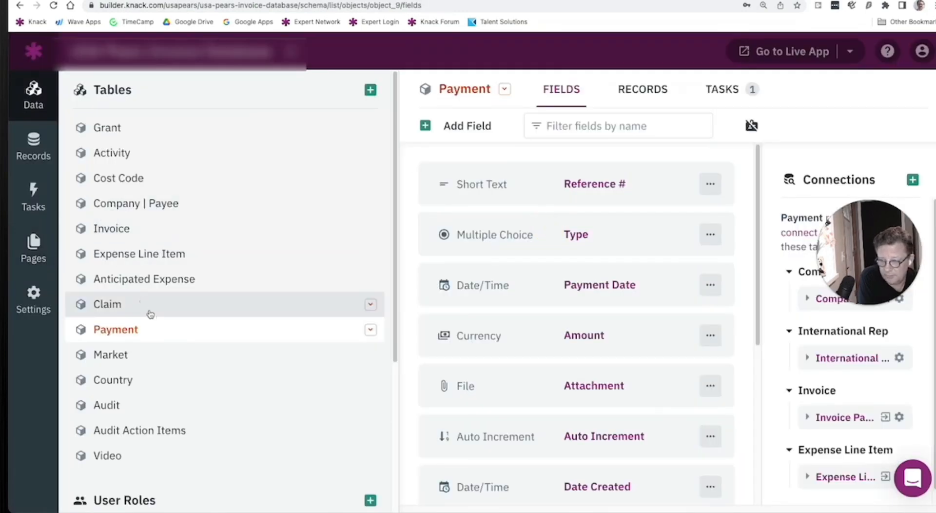
{"action": "left_click", "coordinate": [165, 262]}
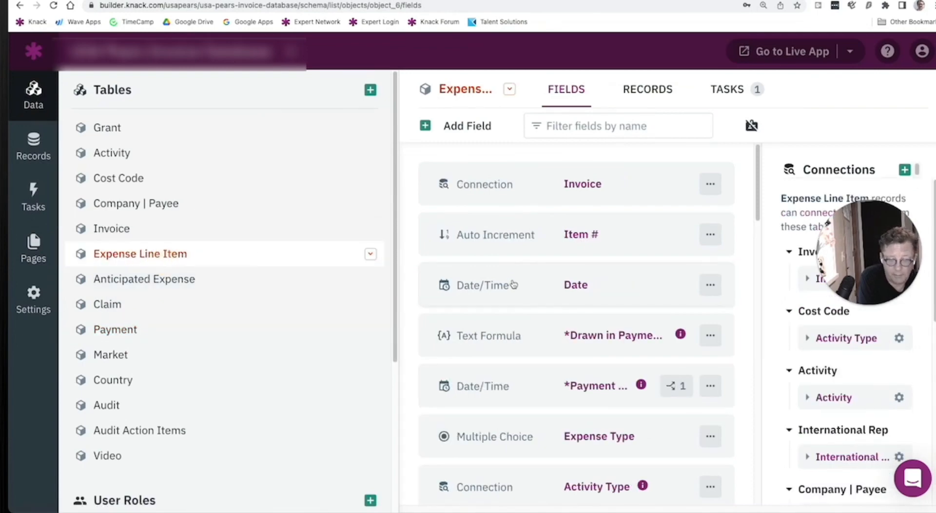
{"action": "left_click", "coordinate": [471, 130]}
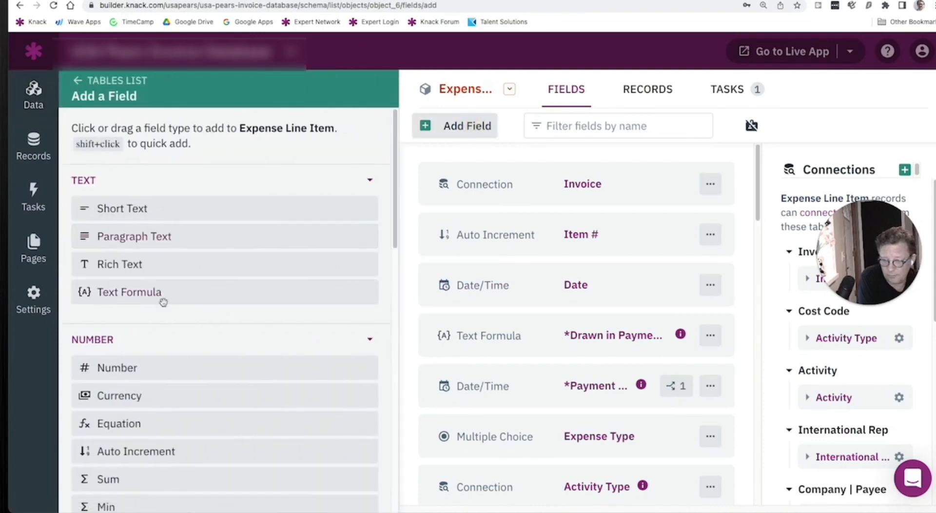